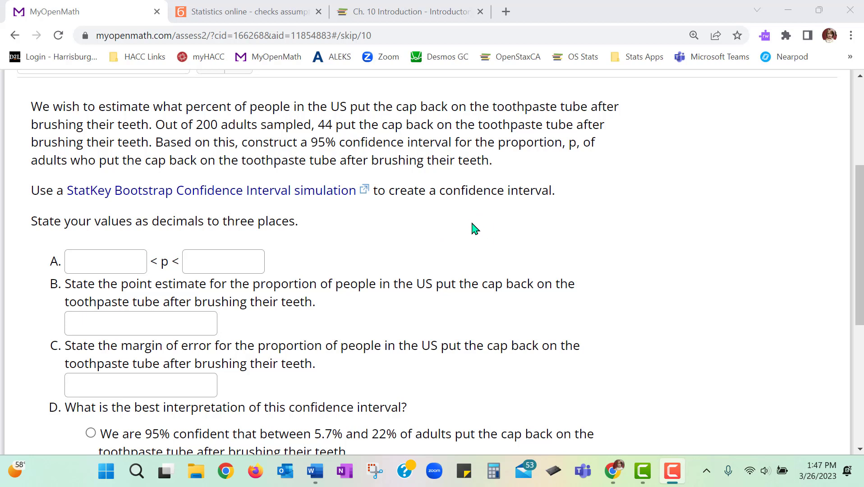
Open Excel with a new blank workbook and maximize its window
{"action": "left_click", "coordinate": [107, 471]}
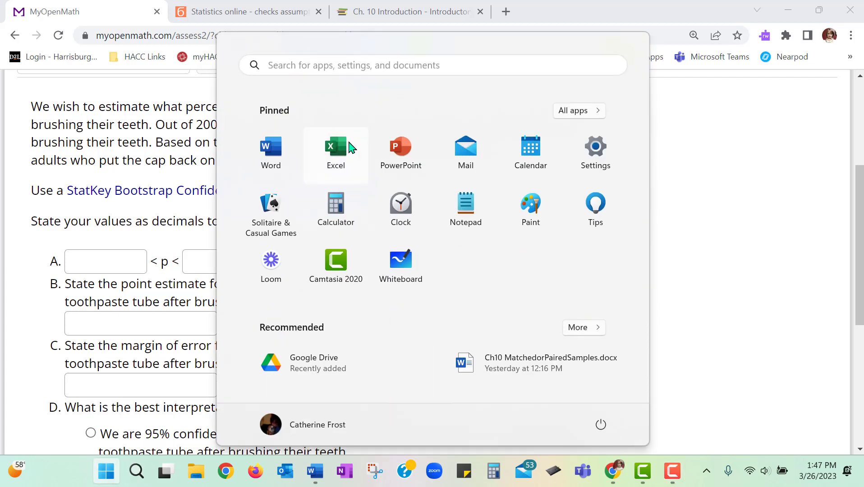
{"action": "left_click", "coordinate": [348, 147]}
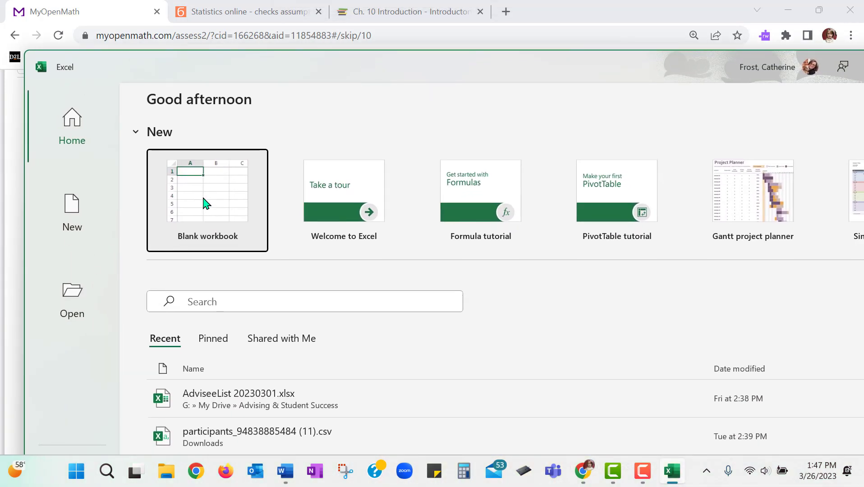
{"action": "left_click", "coordinate": [204, 203]}
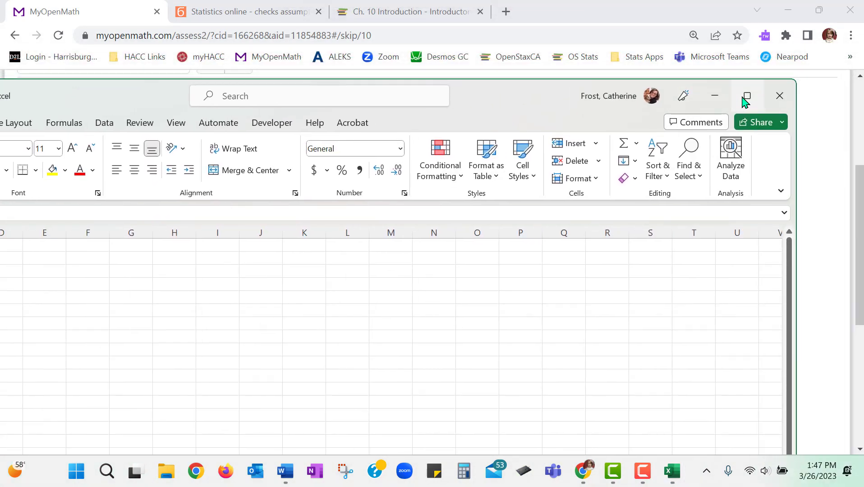
{"action": "left_click", "coordinate": [745, 96]}
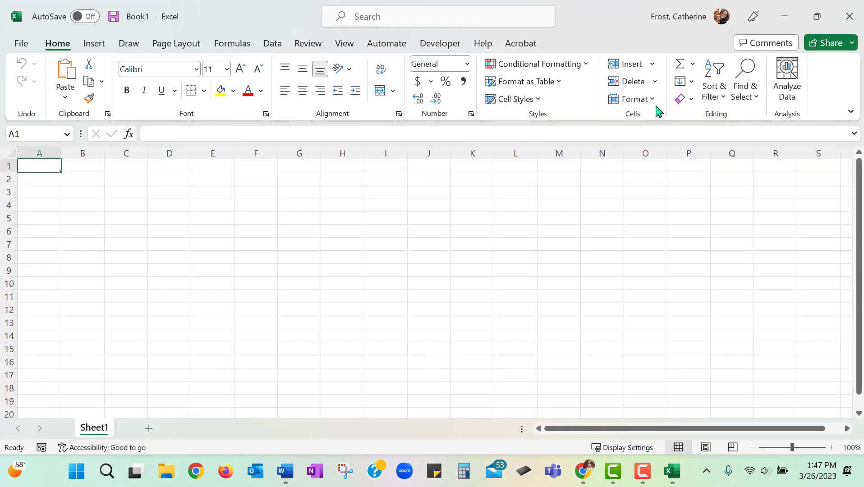
Open MegaStat's Confidence Intervals / Sample Size tool and choose the confidence interval for a proportion p
{"action": "left_click", "coordinate": [271, 46]}
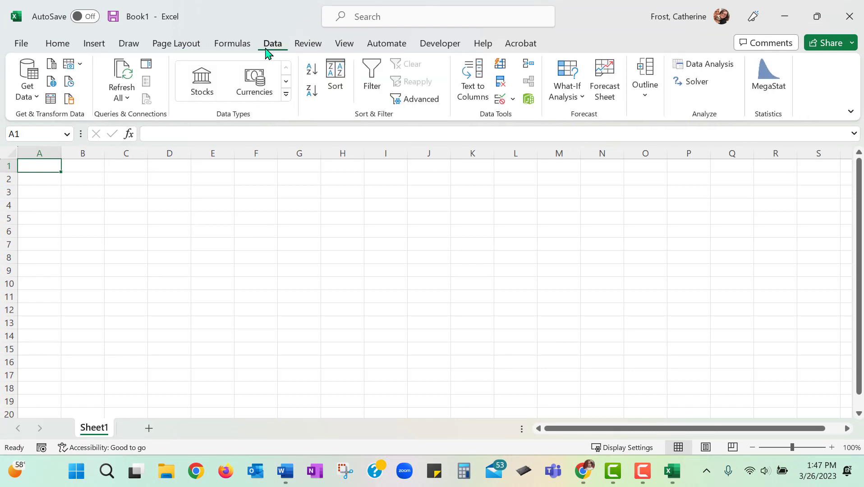
{"action": "left_click", "coordinate": [775, 72]}
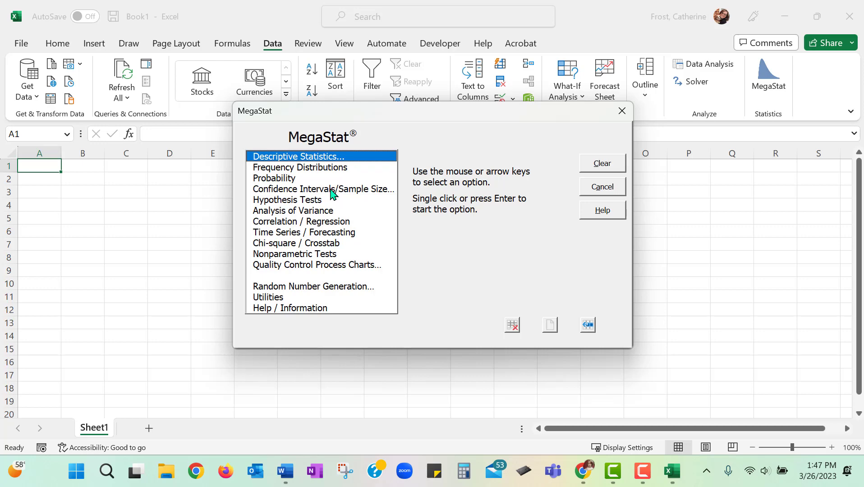
{"action": "left_click", "coordinate": [331, 190]}
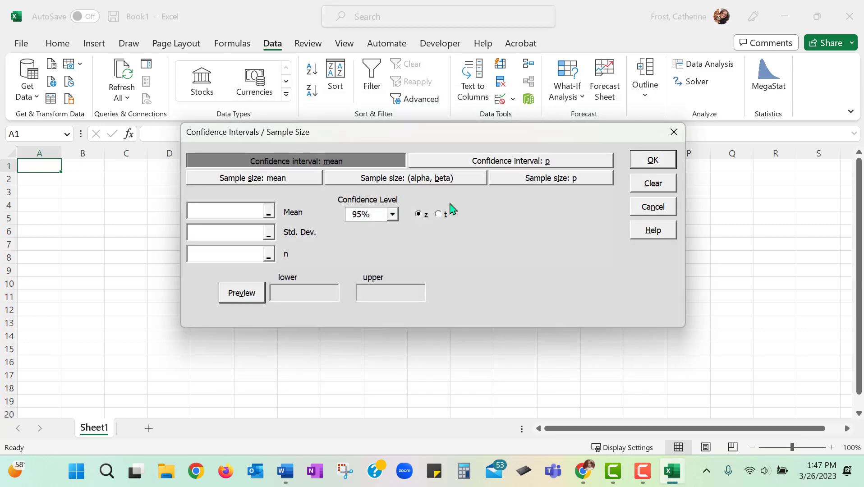
{"action": "left_click", "coordinate": [483, 162]}
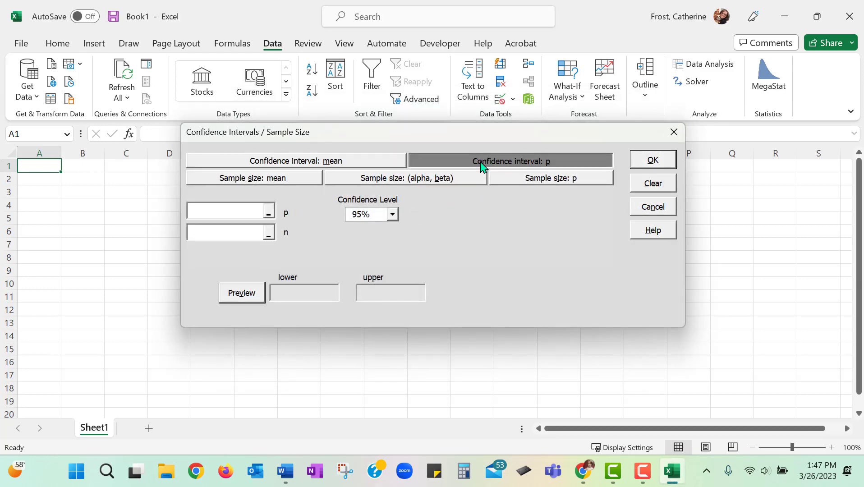
Set the confidence level to 95% and the sample size n to 200
{"action": "left_click", "coordinate": [393, 216]}
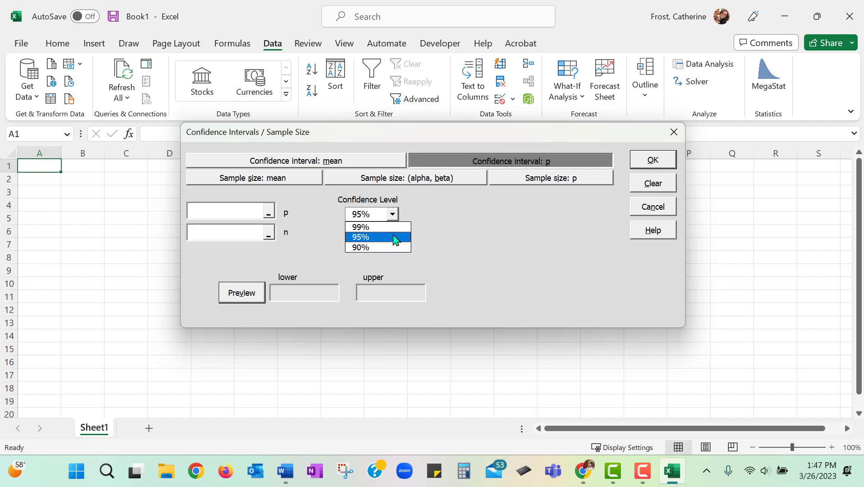
{"action": "left_click", "coordinate": [395, 239]}
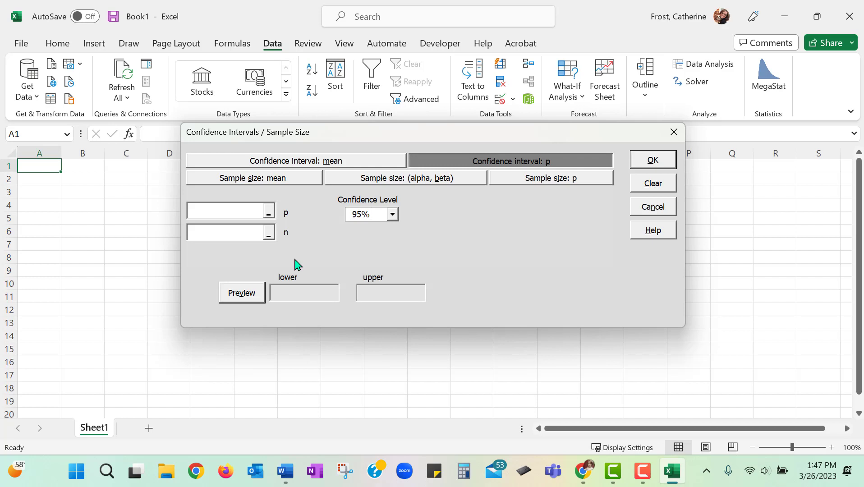
{"action": "left_click", "coordinate": [203, 211]}
{"action": "left_click", "coordinate": [218, 234]}
Switch to Calculator and divide 44 by 200 to get the sample proportion
{"action": "left_click", "coordinate": [465, 474]}
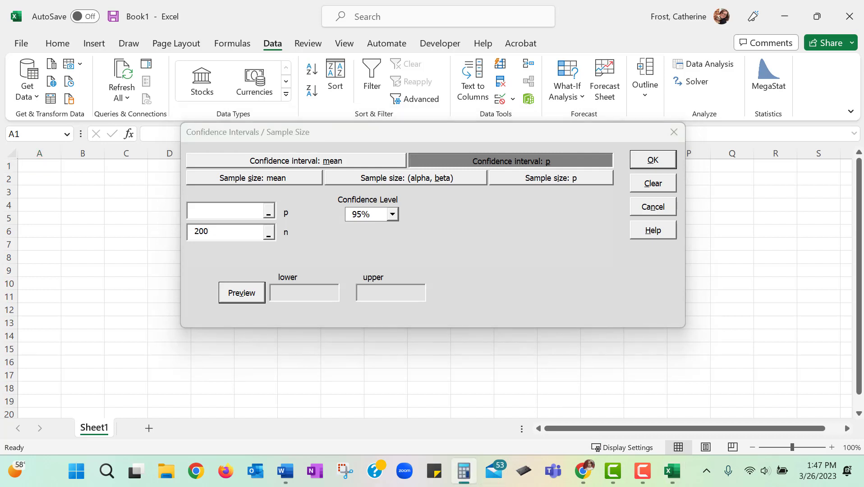
{"action": "left_click_drag", "start_coordinate": [807, 83], "coordinate": [563, 33]}
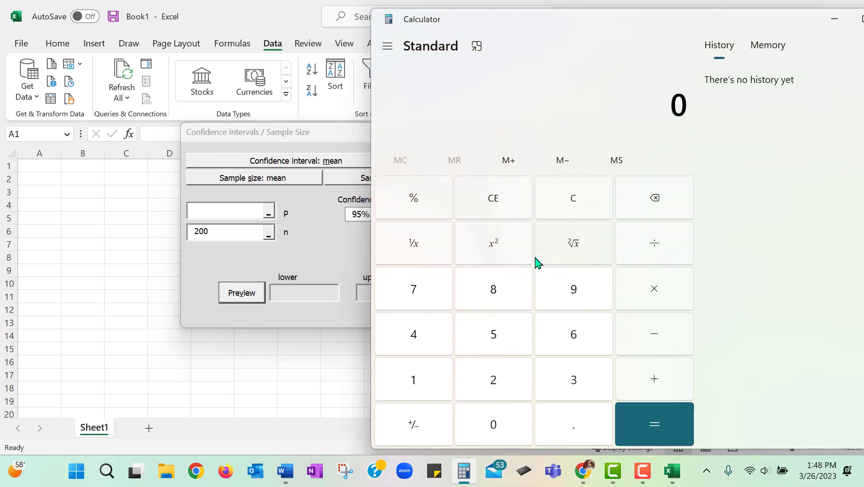
{"action": "double_click", "coordinate": [415, 334]}
{"action": "left_click", "coordinate": [639, 246]}
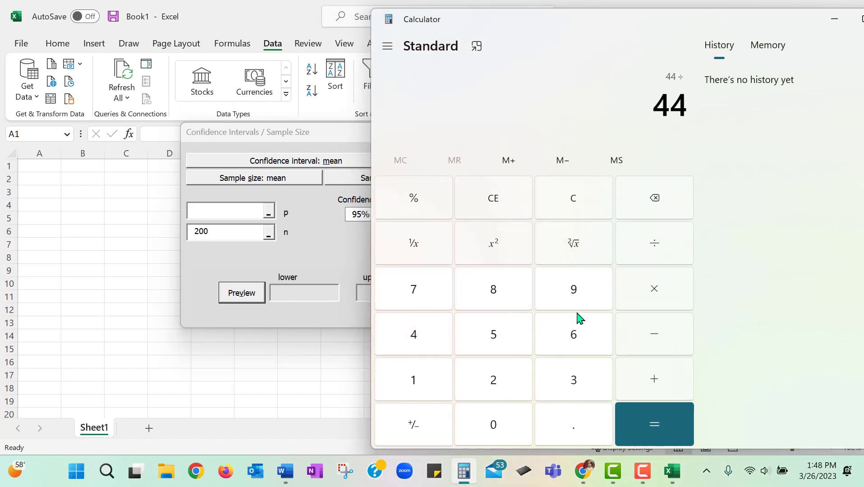
{"action": "left_click", "coordinate": [506, 386]}
{"action": "left_click", "coordinate": [493, 429]}
{"action": "left_click", "coordinate": [492, 428]}
{"action": "left_click", "coordinate": [650, 420]}
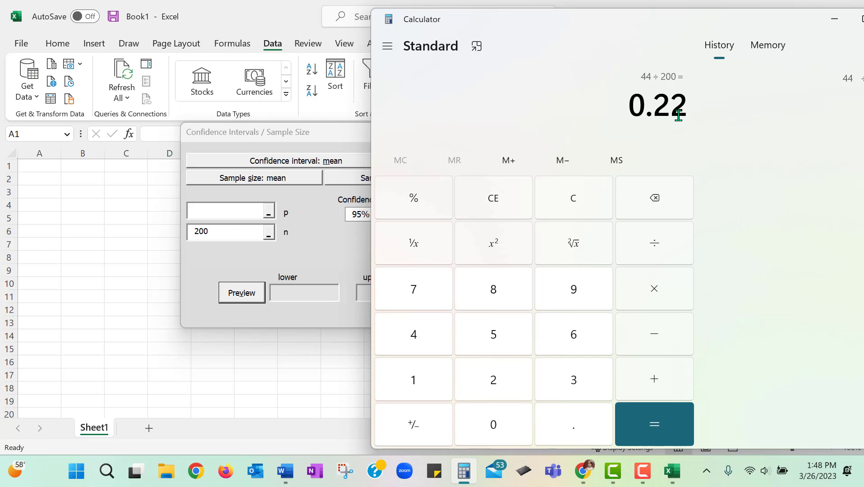
Enter 0.22 as p in the MegaStat confidence interval settings, preview the limits and generate the output sheet
{"action": "left_click", "coordinate": [224, 214]}
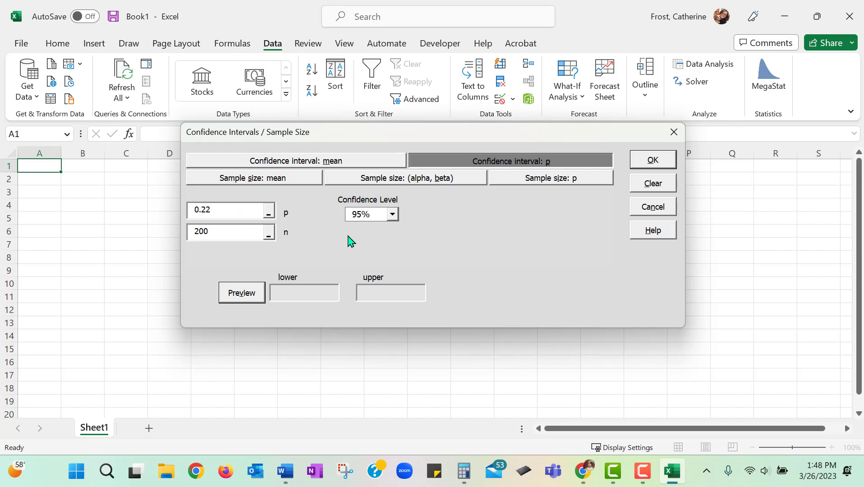
{"action": "left_click", "coordinate": [249, 300]}
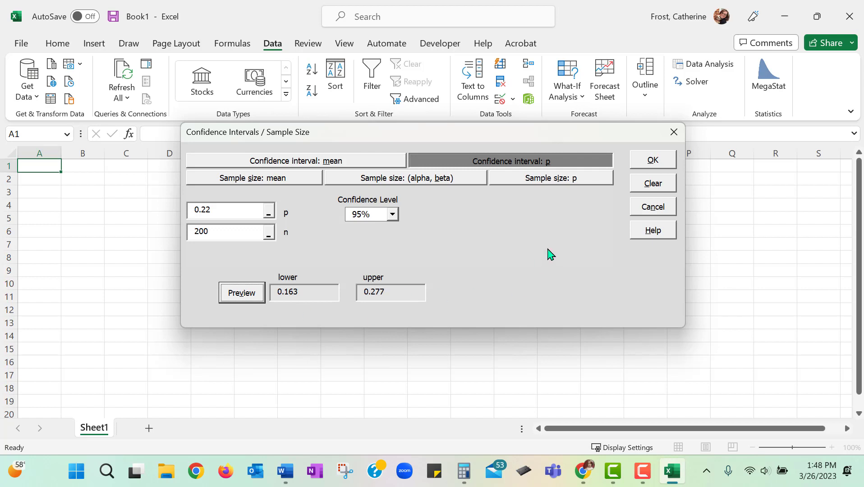
{"action": "left_click", "coordinate": [645, 163]}
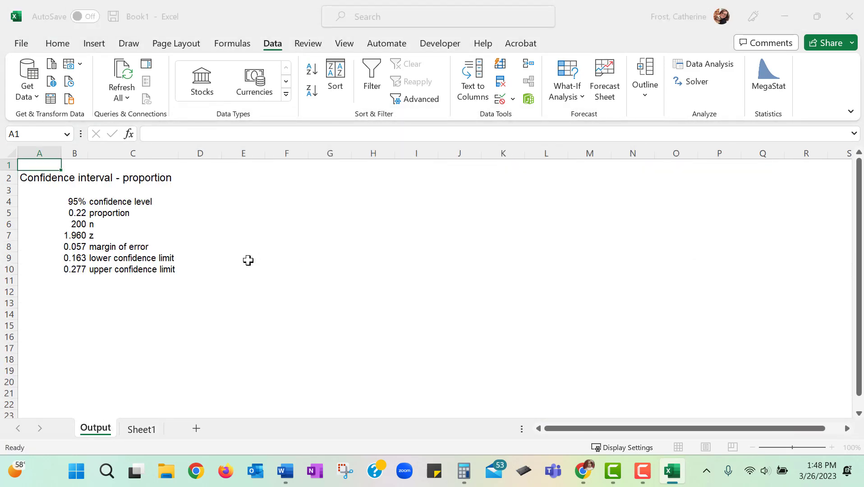
Examine the confidence limits, margin of error, z value and input values in the enlarged MegaStat output
{"action": "left_click", "coordinate": [824, 448]}
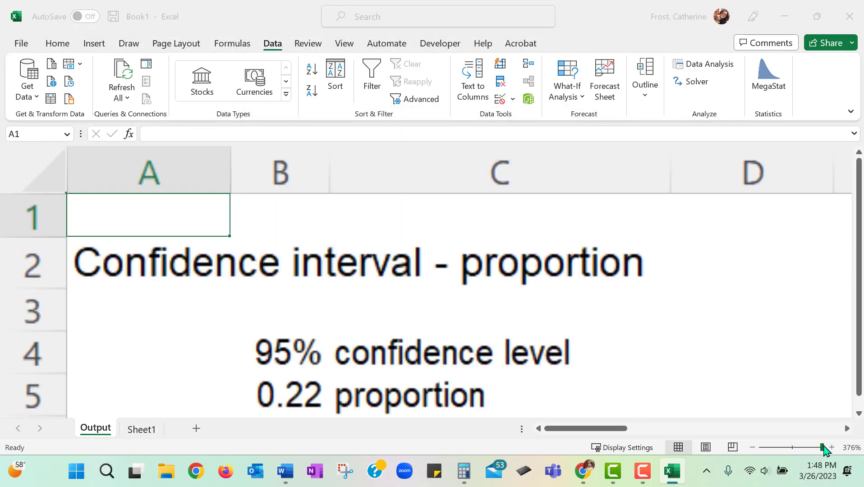
{"action": "left_click_drag", "start_coordinate": [822, 447], "coordinate": [785, 456]}
{"action": "left_click", "coordinate": [260, 323]}
{"action": "left_click_drag", "start_coordinate": [317, 368], "coordinate": [261, 352]}
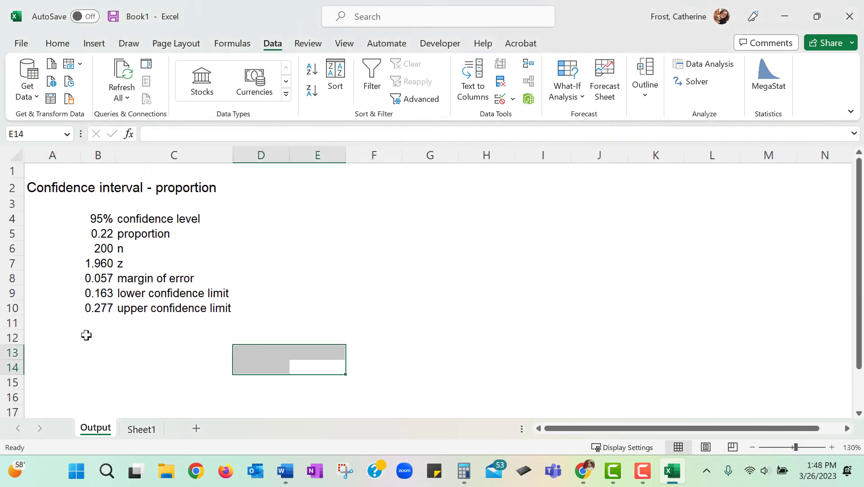
{"action": "left_click", "coordinate": [91, 299]}
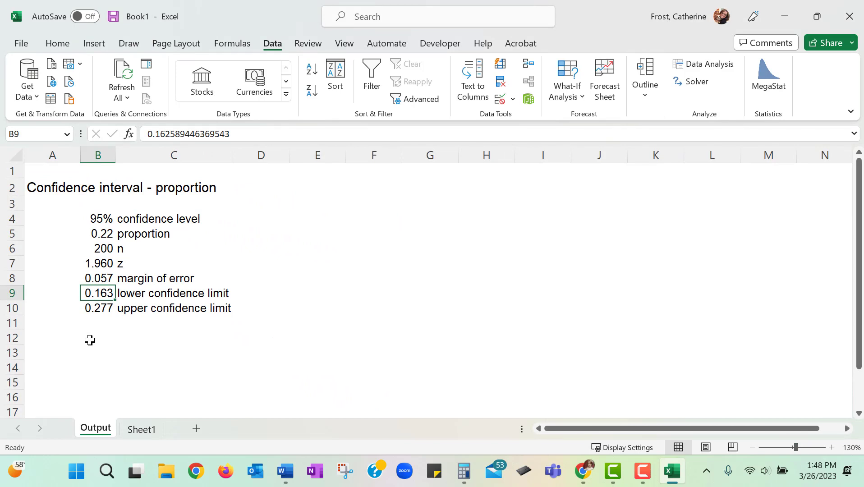
{"action": "left_click", "coordinate": [89, 309]}
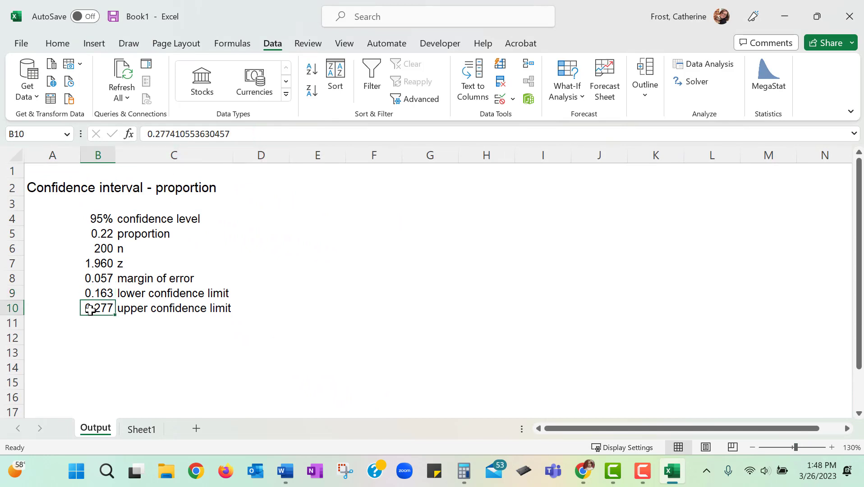
{"action": "left_click", "coordinate": [97, 278]}
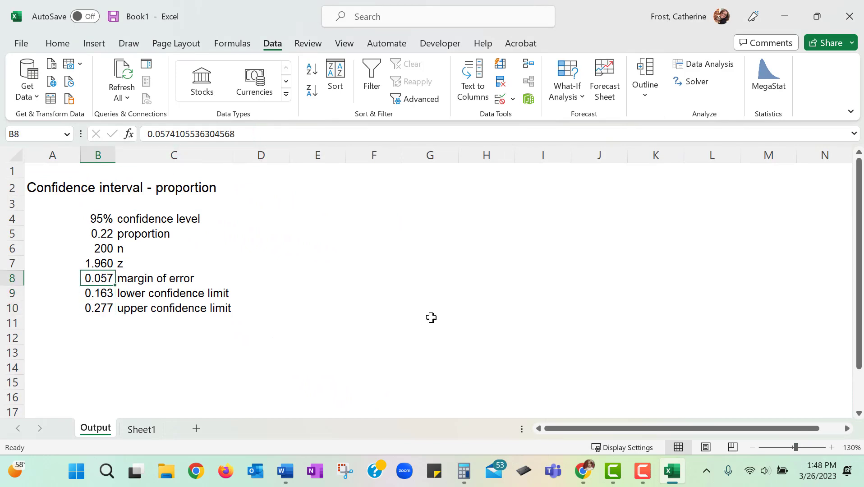
{"action": "left_click", "coordinate": [106, 261]}
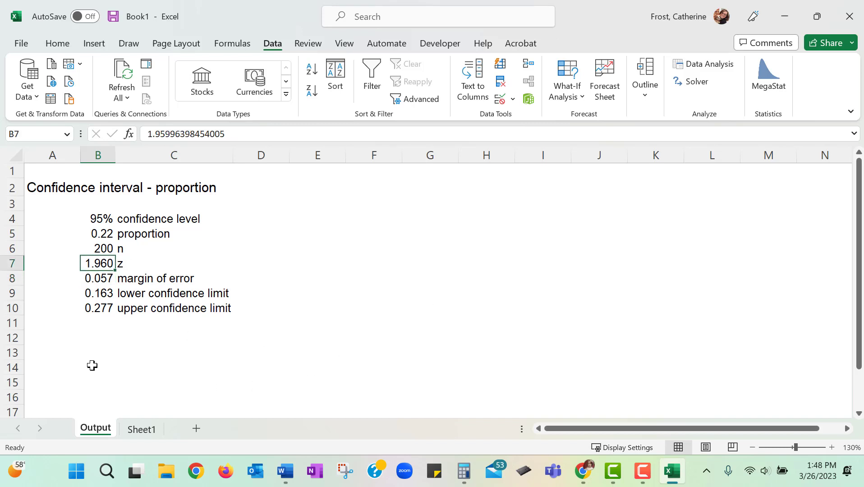
{"action": "left_click_drag", "start_coordinate": [100, 248], "coordinate": [100, 218]}
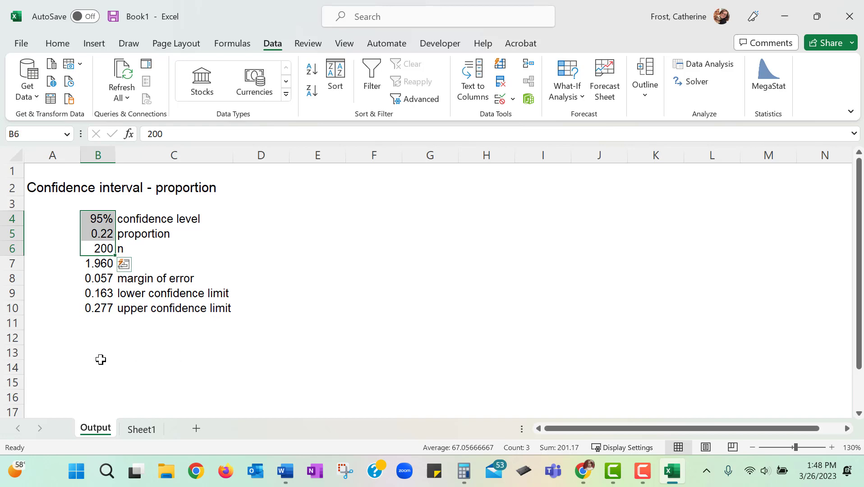
Return to the MyOpenMath question and enter 0.163 and 0.277 as the interval's lower and upper bounds in part A
{"action": "left_click", "coordinate": [817, 16]}
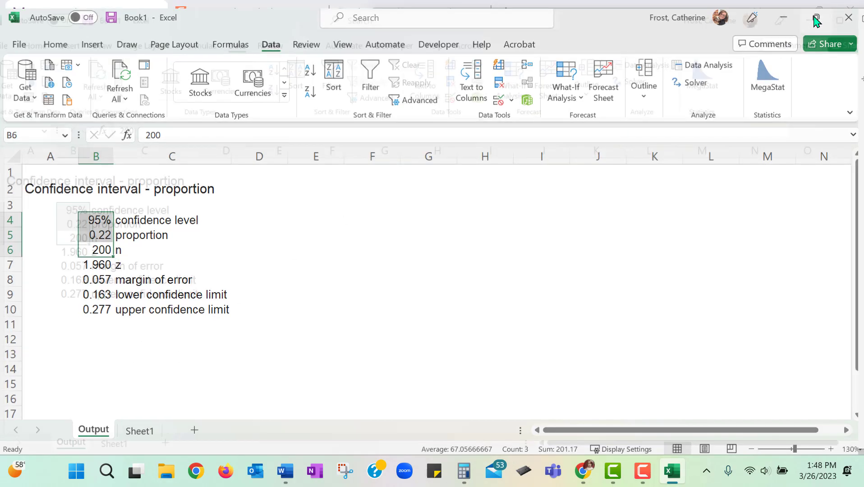
{"action": "left_click", "coordinate": [833, 22]}
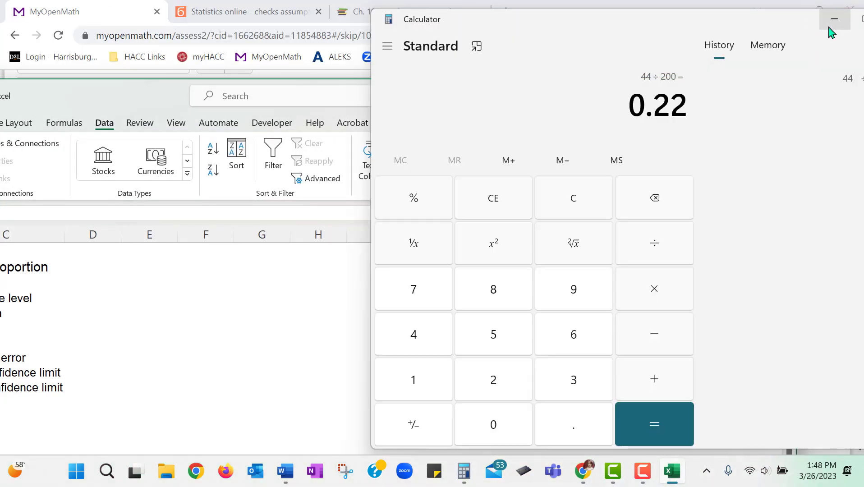
{"action": "left_click_drag", "start_coordinate": [558, 99], "coordinate": [621, 96]}
{"action": "left_click", "coordinate": [831, 85]}
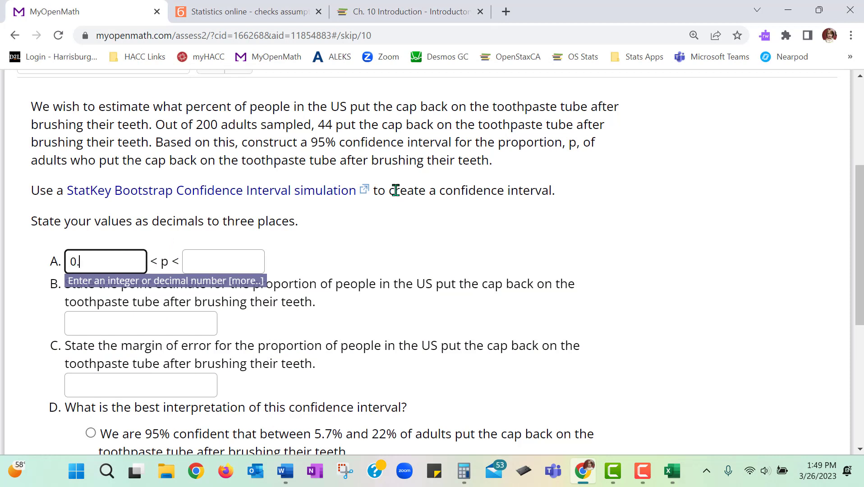
{"action": "key", "text": "Tab"}
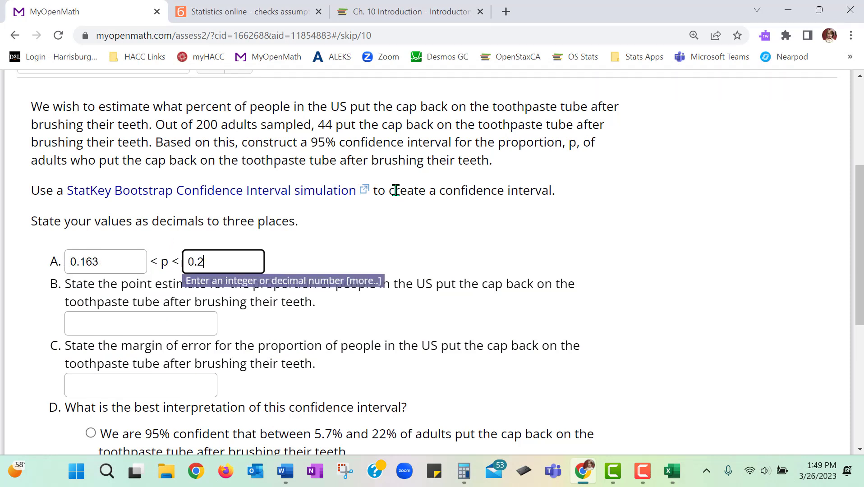
{"action": "left_click", "coordinate": [433, 271]}
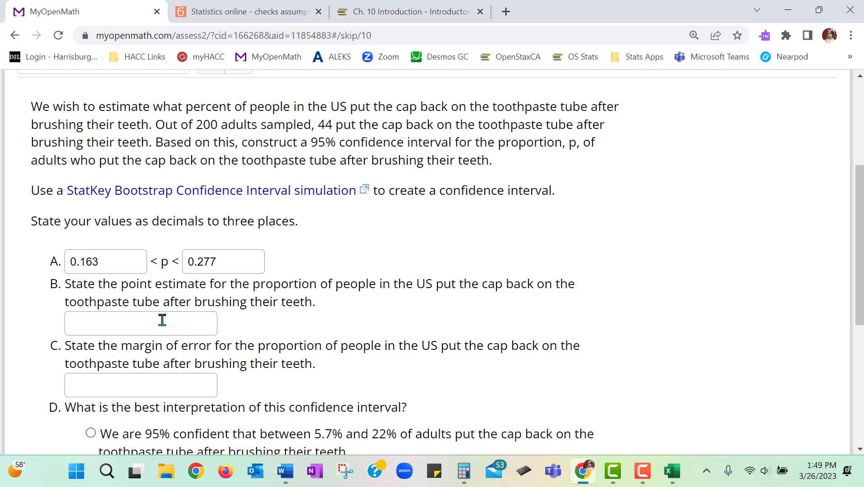
Enter 0.22 as the point estimate in part B
{"action": "left_click", "coordinate": [112, 325]}
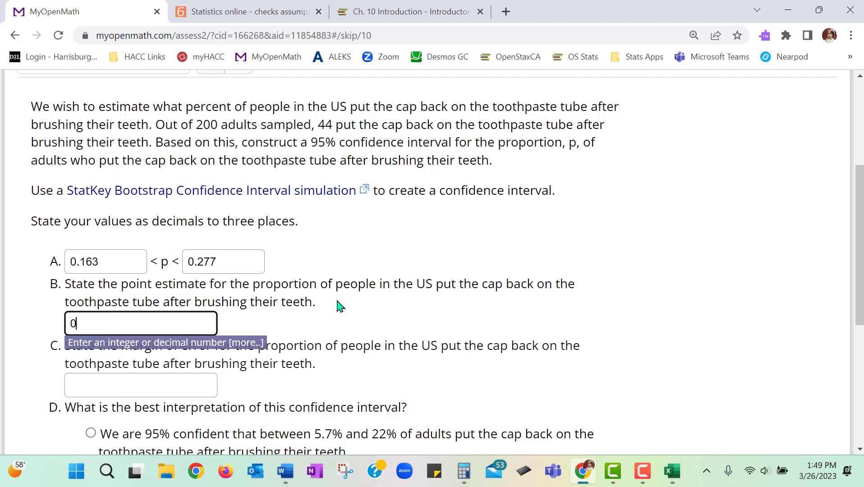
{"action": "type", "text": "22"}
{"action": "left_click", "coordinate": [463, 339]}
Check the margin of error in the MegaStat output in Excel and enter 0.057 in part C of the MyOpenMath question
{"action": "scroll", "coordinate": [463, 340], "scroll_direction": "down", "scroll_amount": 3}
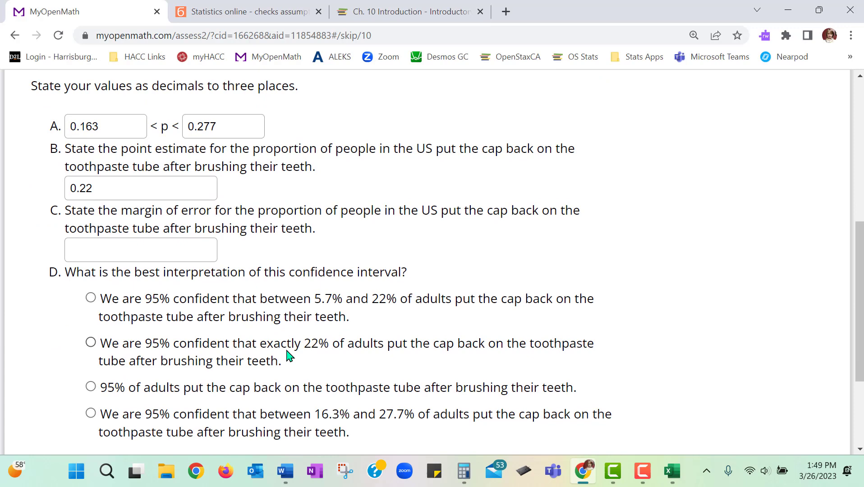
{"action": "left_click", "coordinate": [167, 251]}
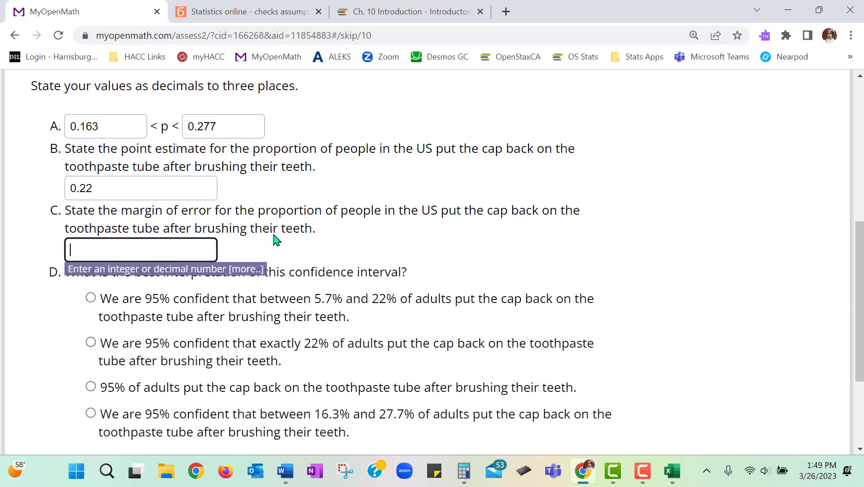
{"action": "left_click", "coordinate": [672, 471]}
{"action": "left_click", "coordinate": [199, 412]}
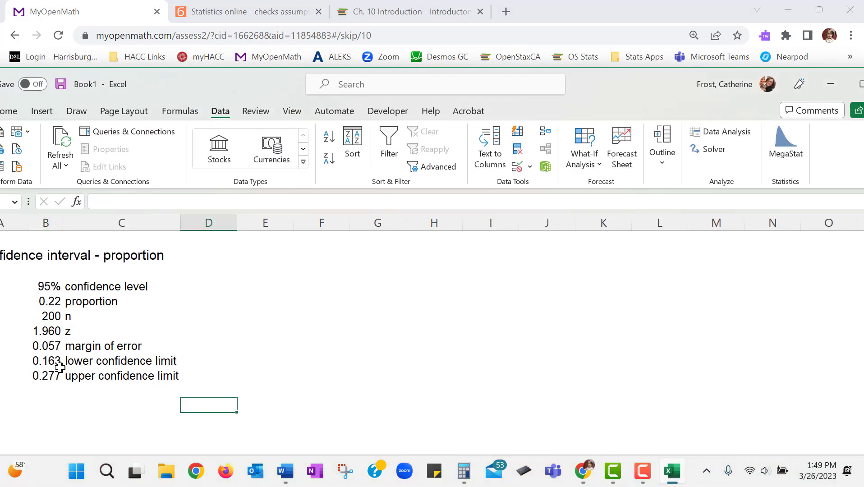
{"action": "left_click", "coordinate": [831, 84]}
{"action": "key", "text": "alt+Tab"}
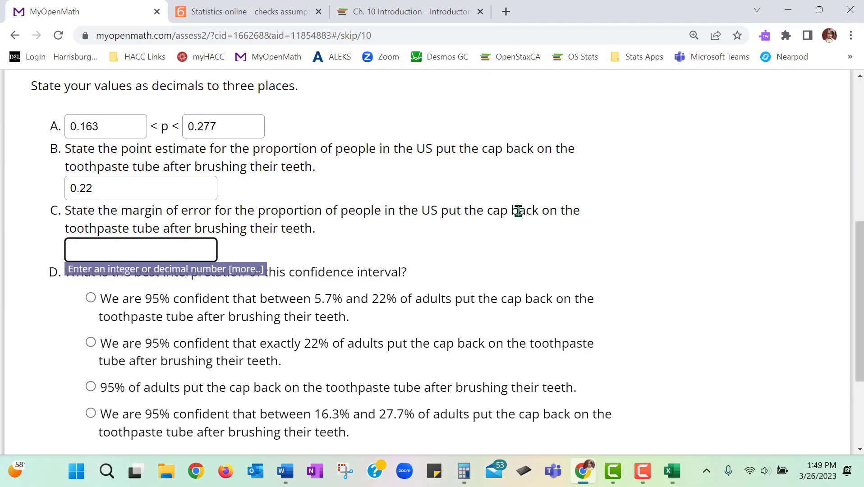
{"action": "scroll", "coordinate": [518, 210], "scroll_direction": "down", "scroll_amount": 1}
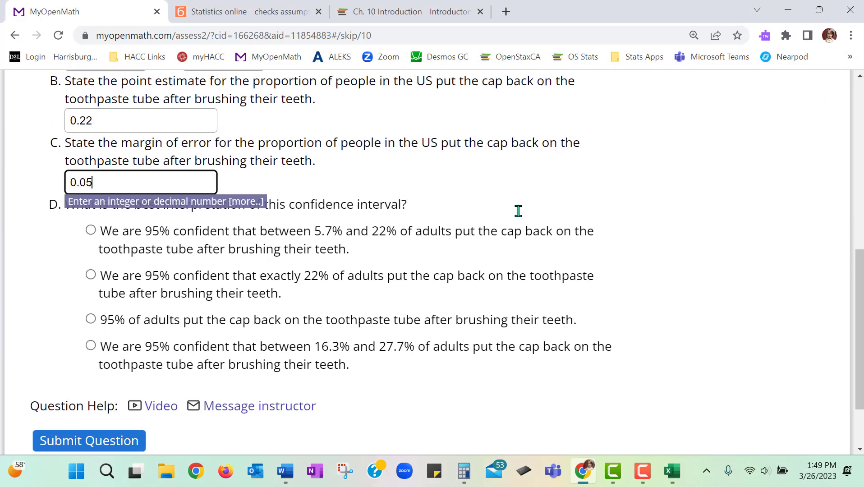
{"action": "left_click", "coordinate": [518, 211]}
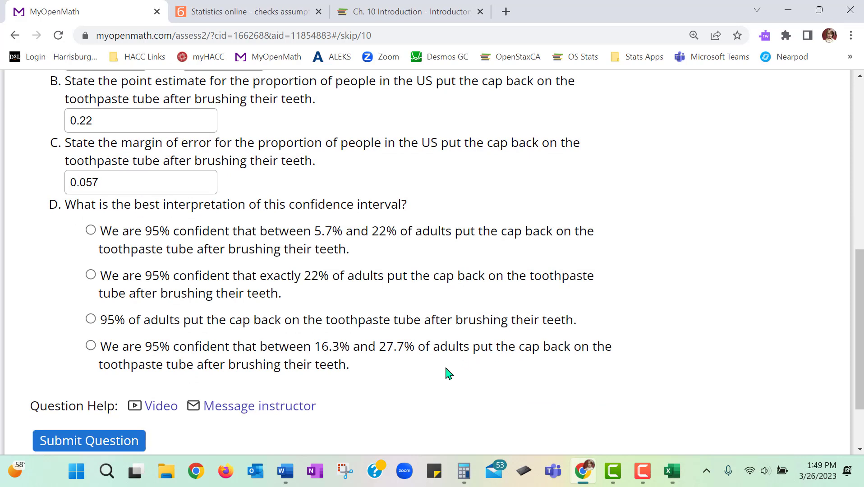
Choose the part D interpretation stating 95% confidence that between 16.3% and 27.7% of adults replace the cap, and submit the question
{"action": "scroll", "coordinate": [411, 379], "scroll_direction": "up", "scroll_amount": 1}
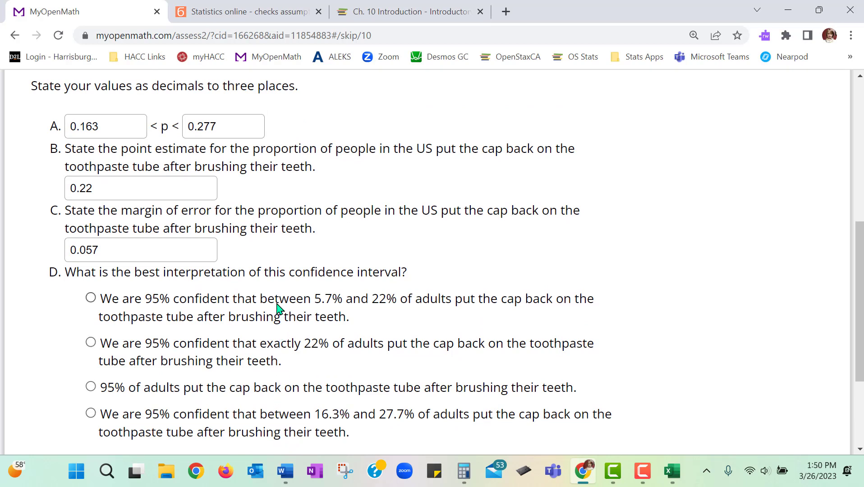
{"action": "scroll", "coordinate": [276, 381], "scroll_direction": "down", "scroll_amount": 1}
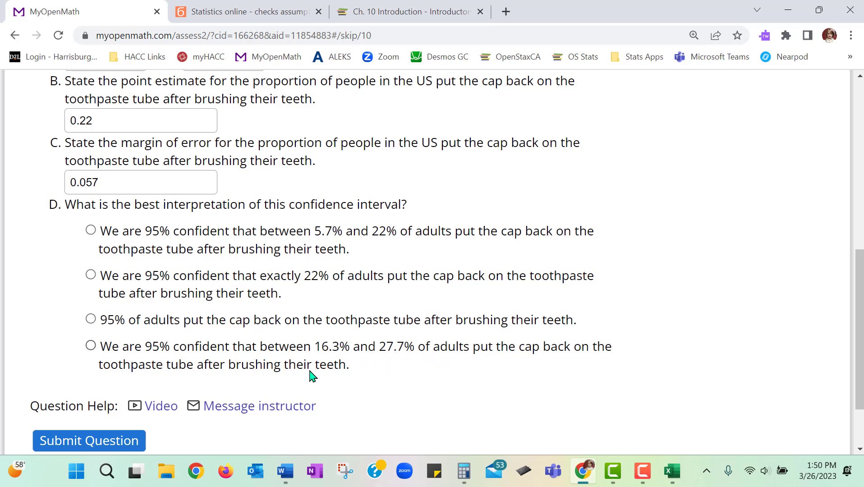
{"action": "left_click", "coordinate": [91, 346]}
{"action": "scroll", "coordinate": [276, 352], "scroll_direction": "up", "scroll_amount": 3}
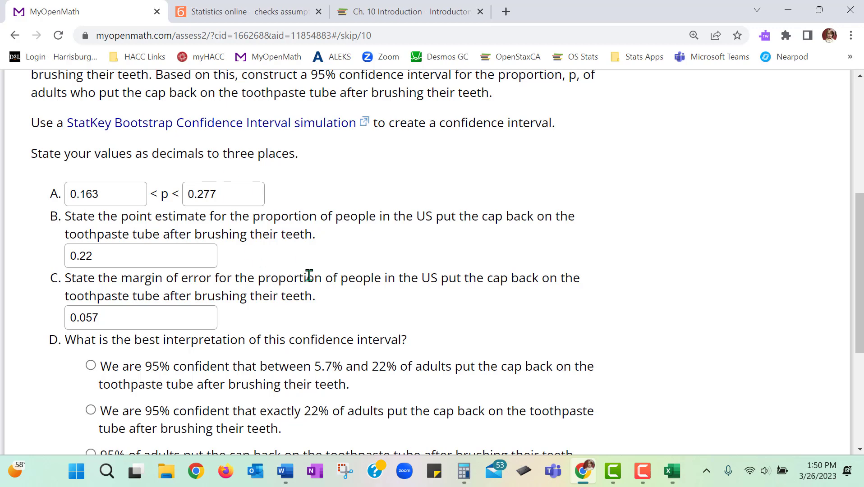
{"action": "scroll", "coordinate": [309, 275], "scroll_direction": "down", "scroll_amount": 3}
{"action": "left_click", "coordinate": [124, 360]}
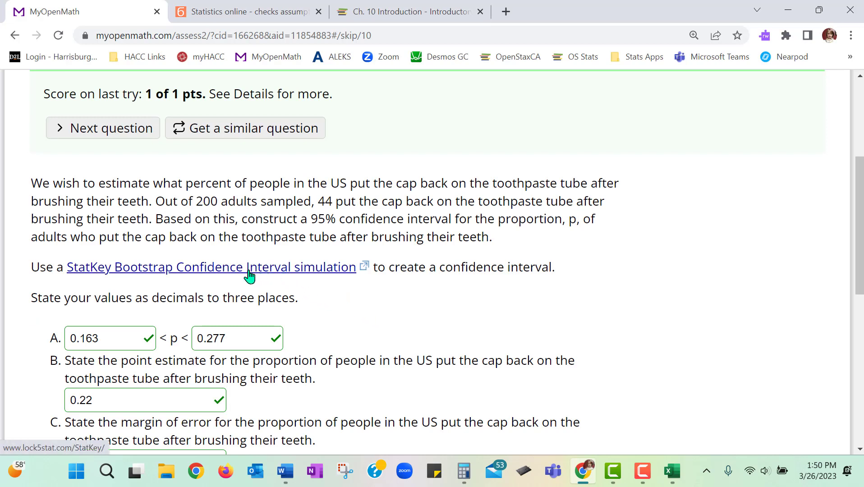
Open the StatKey simulation linked in the question and choose the bootstrap CI for Single Proportion
{"action": "left_click", "coordinate": [187, 274]}
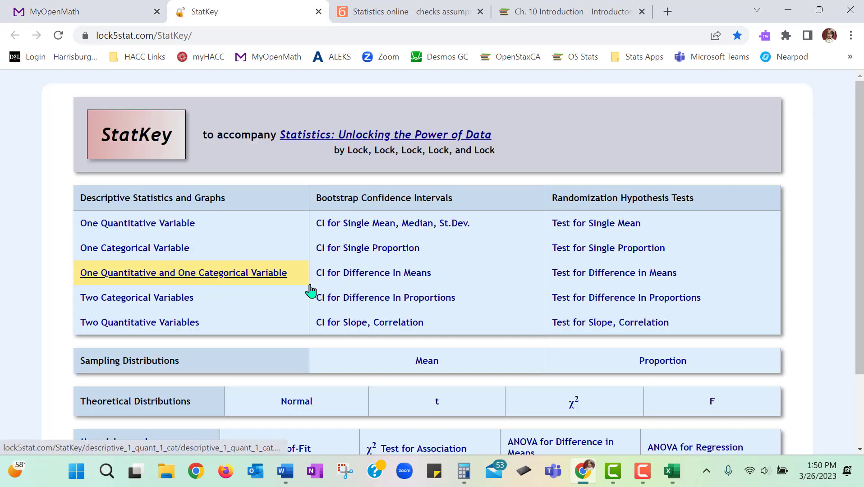
{"action": "scroll", "coordinate": [288, 329], "scroll_direction": "down", "scroll_amount": 2}
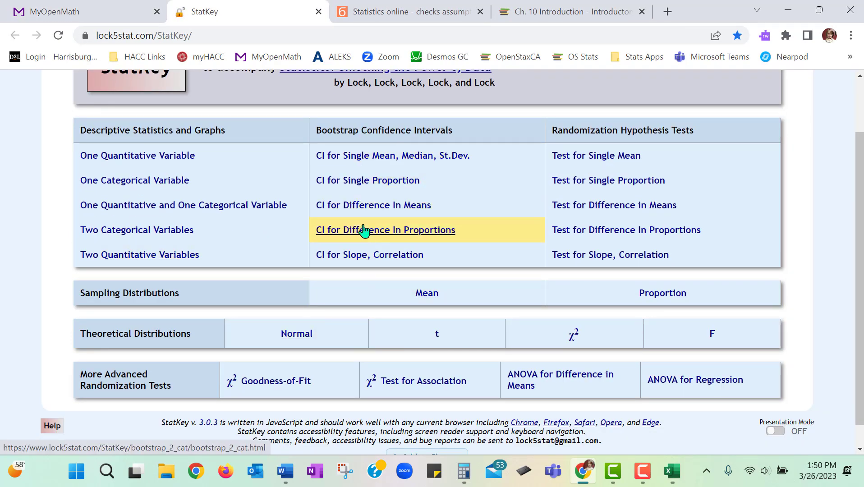
{"action": "left_click", "coordinate": [355, 185]}
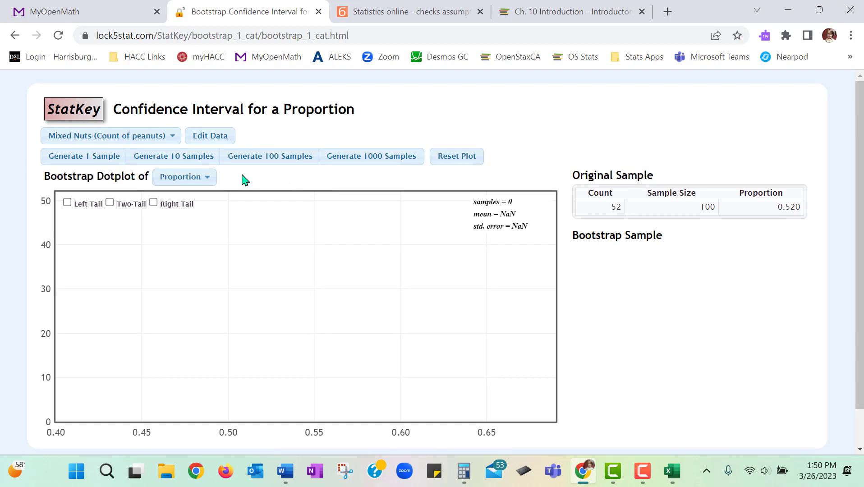
{"action": "left_click", "coordinate": [152, 142]}
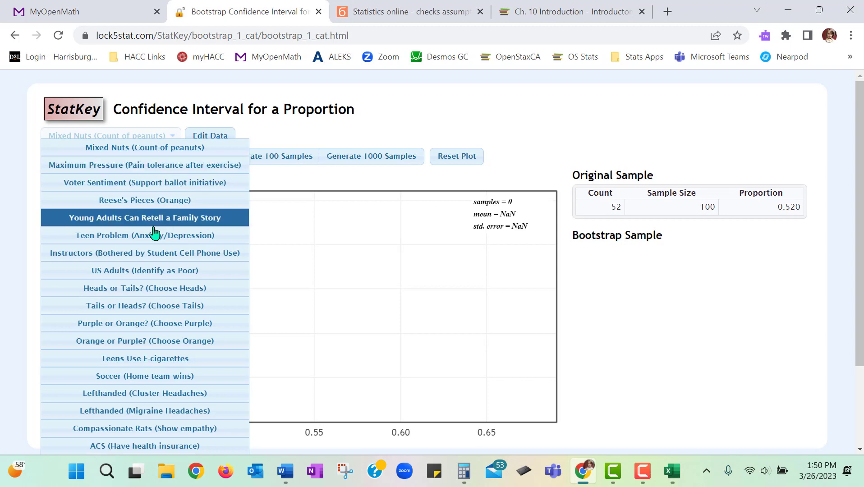
{"action": "scroll", "coordinate": [153, 388], "scroll_direction": "down", "scroll_amount": 3}
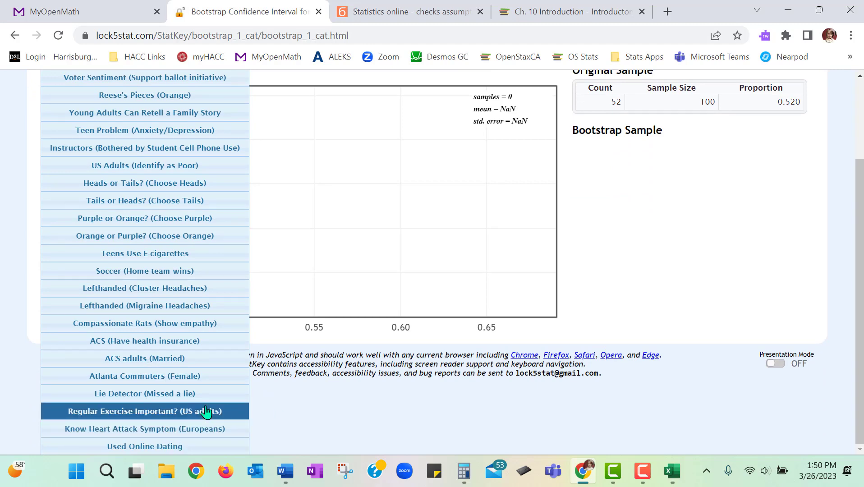
{"action": "left_click", "coordinate": [674, 218]}
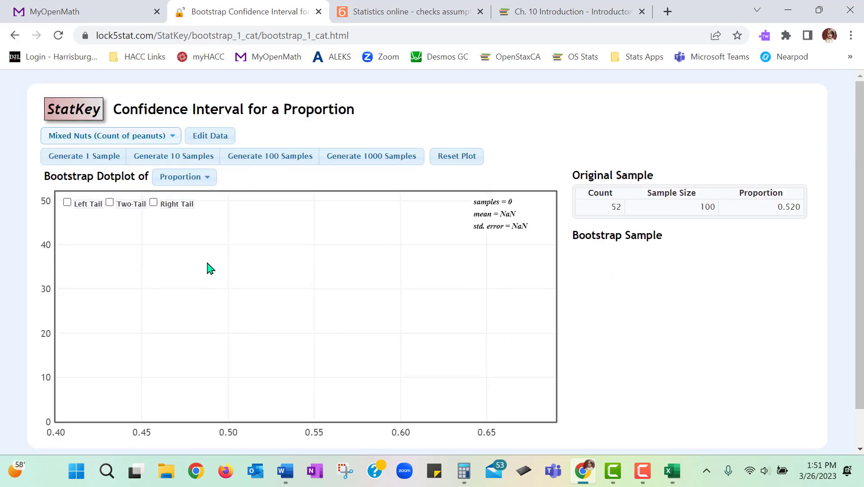
Edit the sample data to a count of 44 and a sample size of 200, and enable the Two-Tail option
{"action": "left_click", "coordinate": [220, 141]}
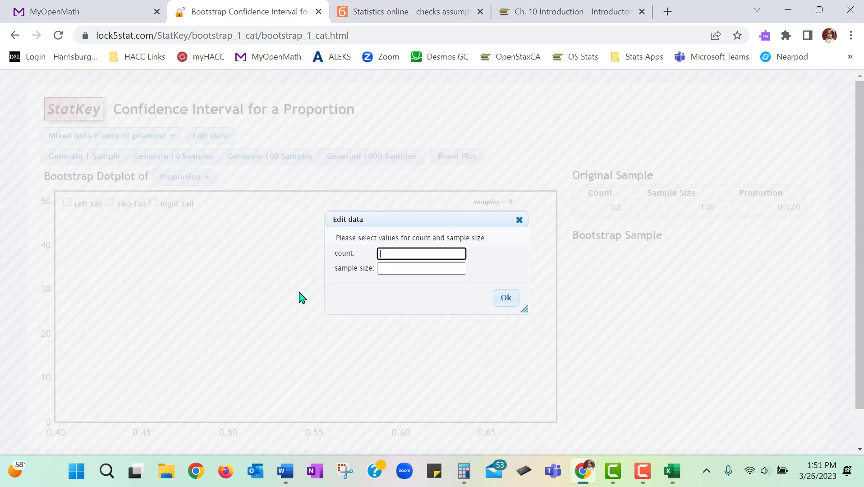
{"action": "left_click", "coordinate": [406, 270]}
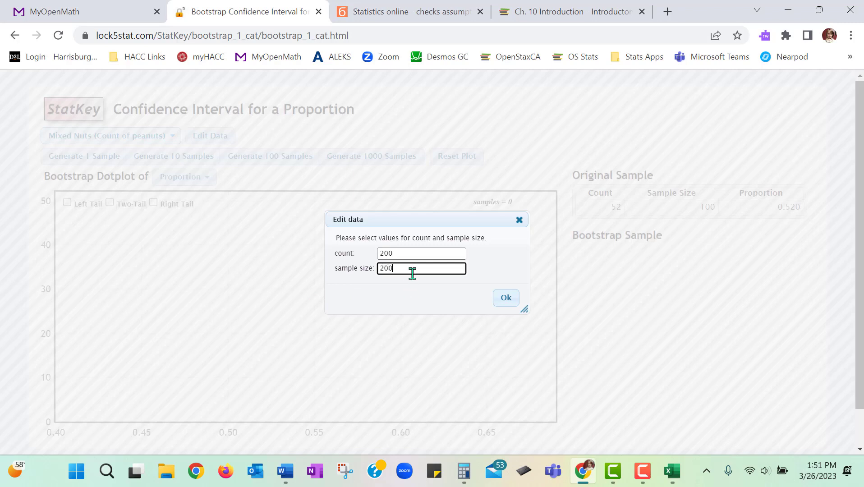
{"action": "left_click", "coordinate": [394, 253]}
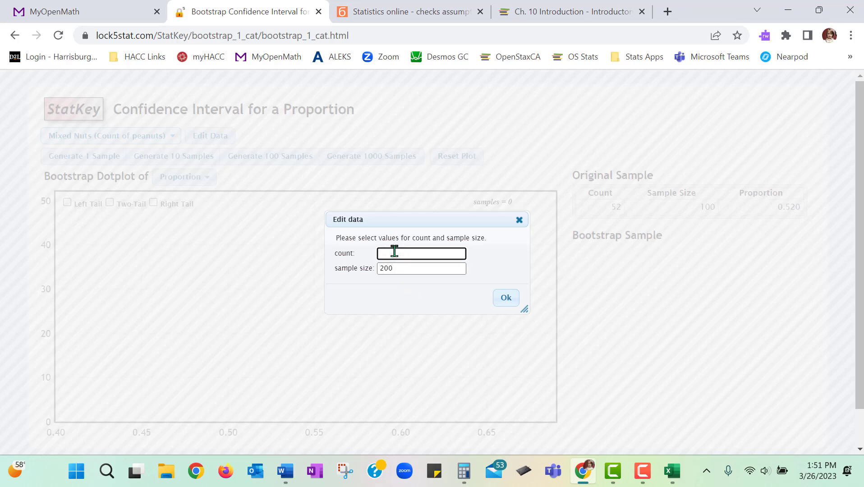
{"action": "left_click", "coordinate": [503, 303]}
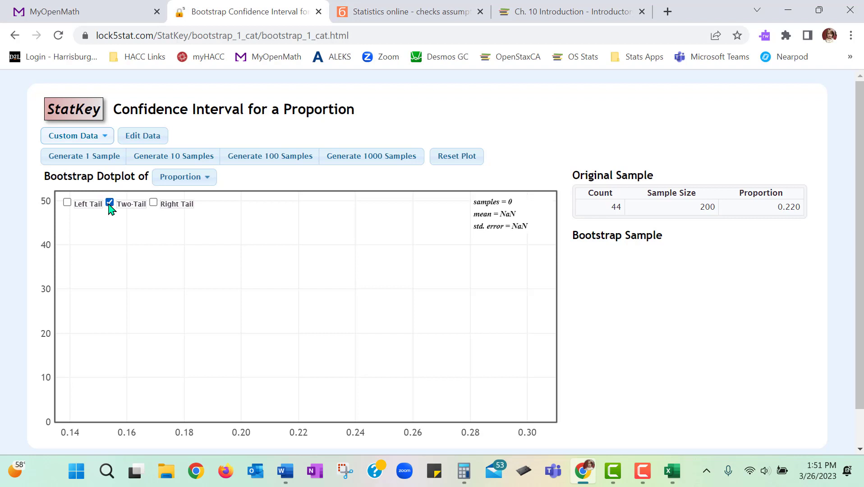
Generate 6000 bootstrap samples for the proportion in batches of 1000
{"action": "left_click", "coordinate": [348, 161]}
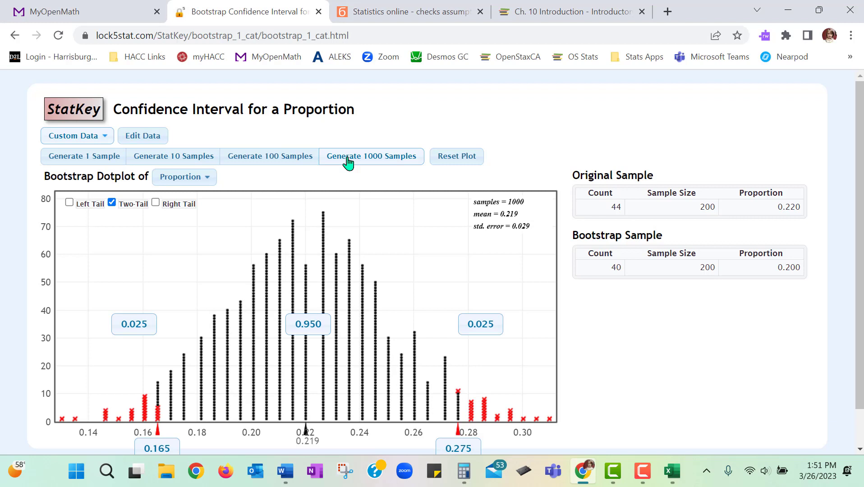
{"action": "left_click", "coordinate": [347, 161]}
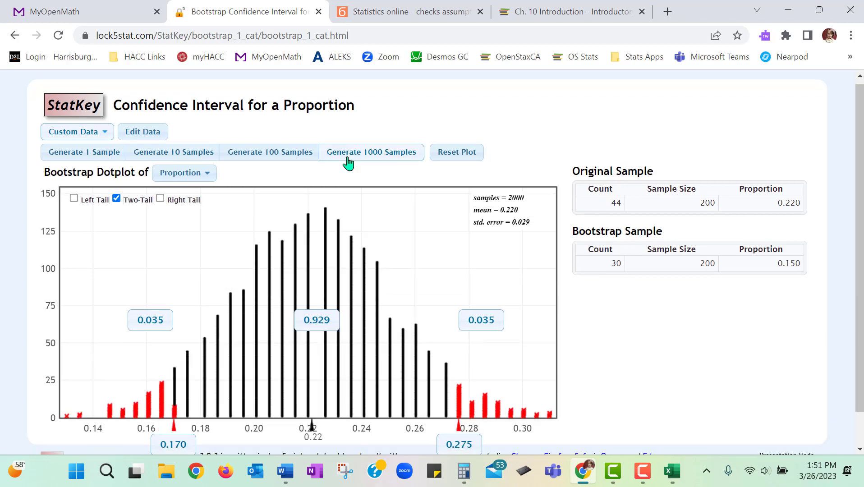
{"action": "left_click", "coordinate": [348, 162]}
{"action": "left_click", "coordinate": [348, 162]}
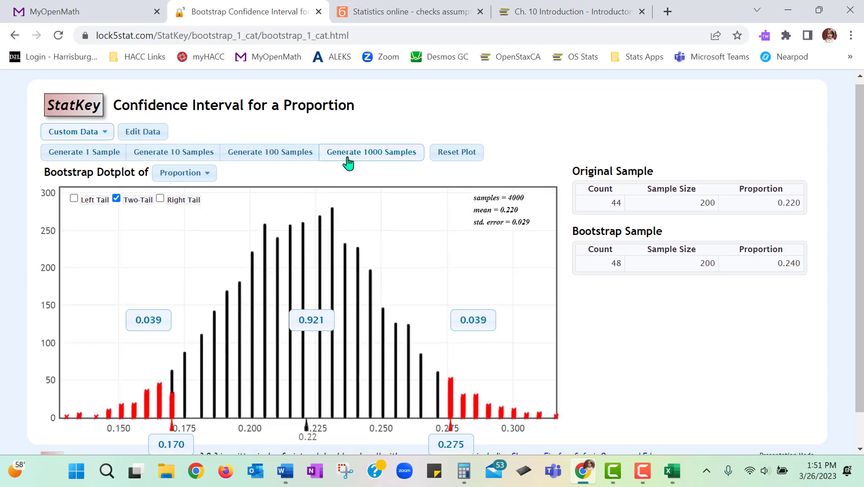
{"action": "left_click", "coordinate": [348, 162]}
{"action": "left_click", "coordinate": [348, 161]}
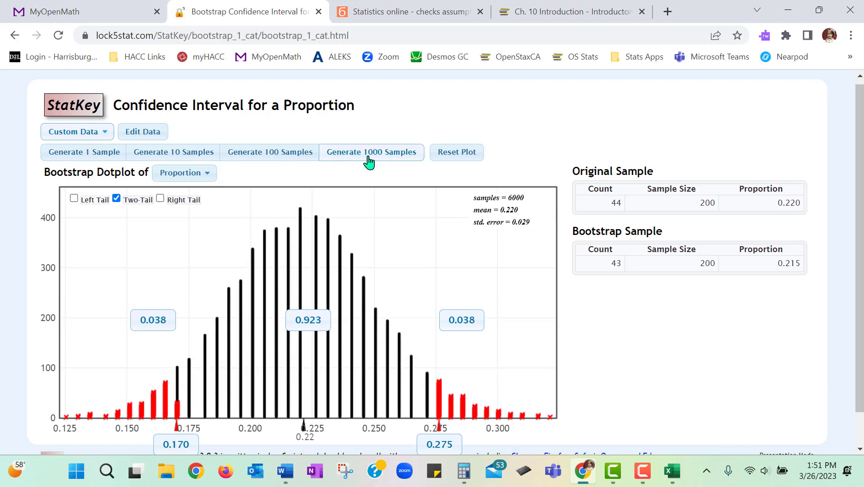
Set the central proportion of the two-tail bootstrap dotplot to .95
{"action": "scroll", "coordinate": [371, 212], "scroll_direction": "down", "scroll_amount": 1}
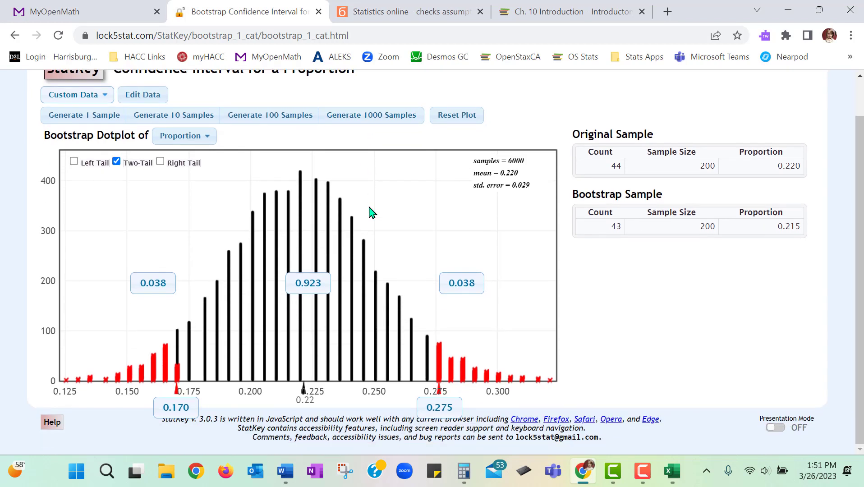
{"action": "left_click", "coordinate": [315, 285]}
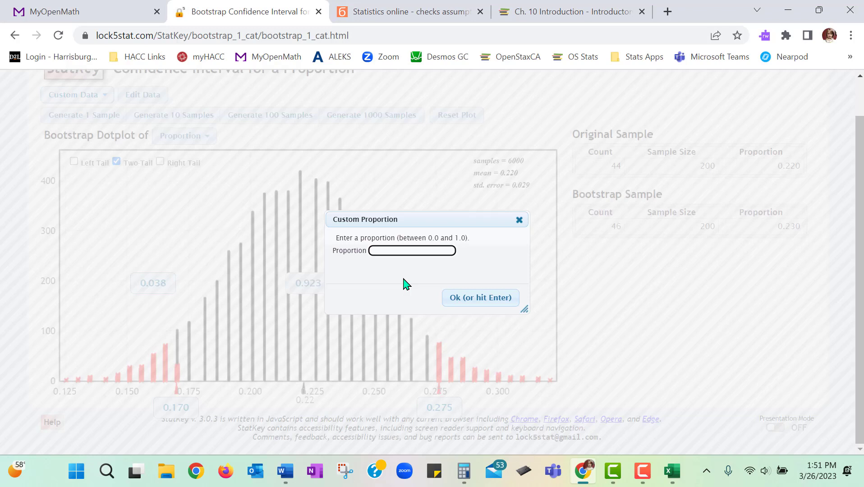
{"action": "type", "text": "."}
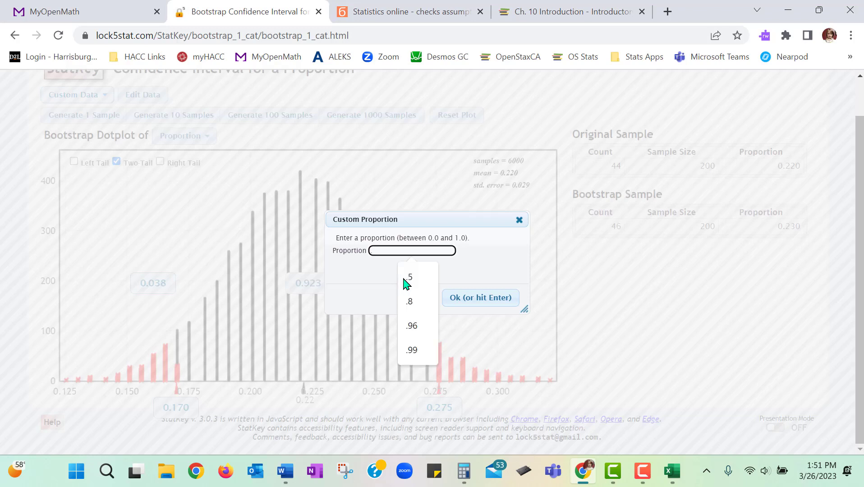
{"action": "type", "text": "95"}
{"action": "key", "text": "Return"}
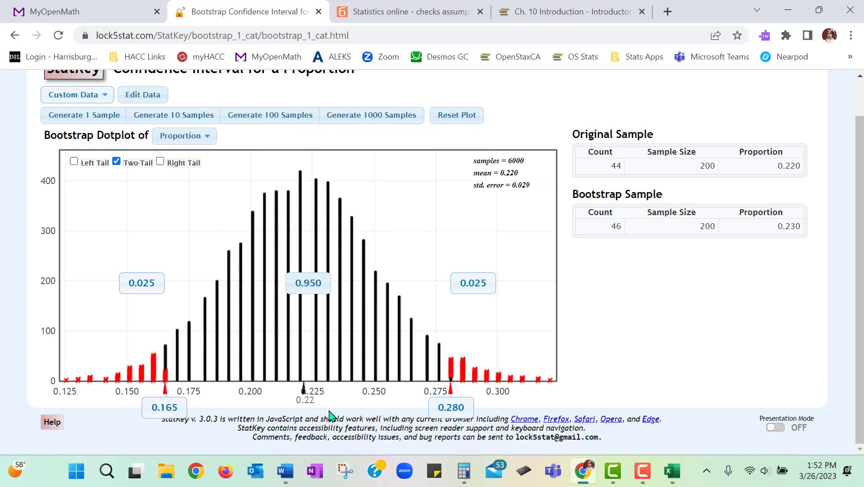
Add 3000 more bootstrap samples in batches of 1000 and set the dotplot's central proportion to .95 again
{"action": "left_click", "coordinate": [376, 119]}
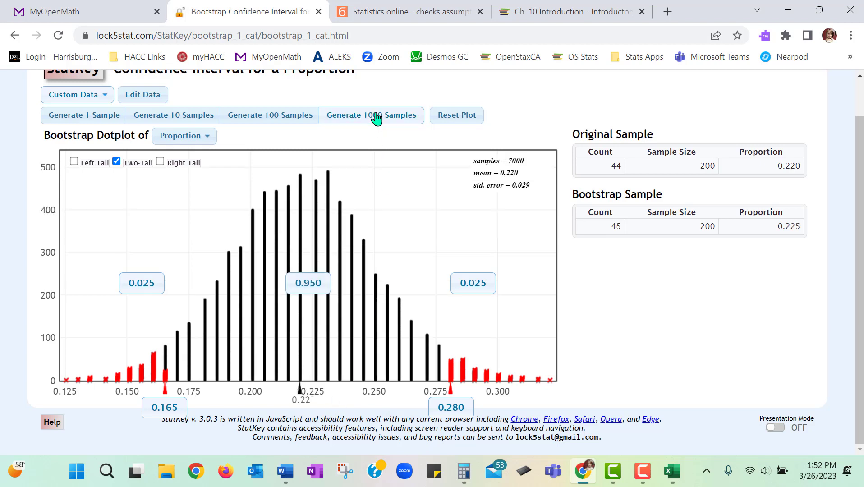
{"action": "left_click", "coordinate": [377, 118]}
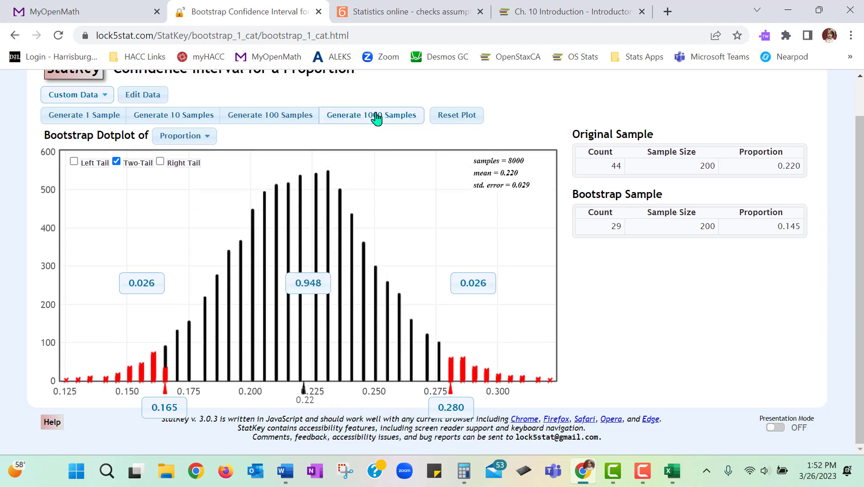
{"action": "left_click", "coordinate": [376, 118]}
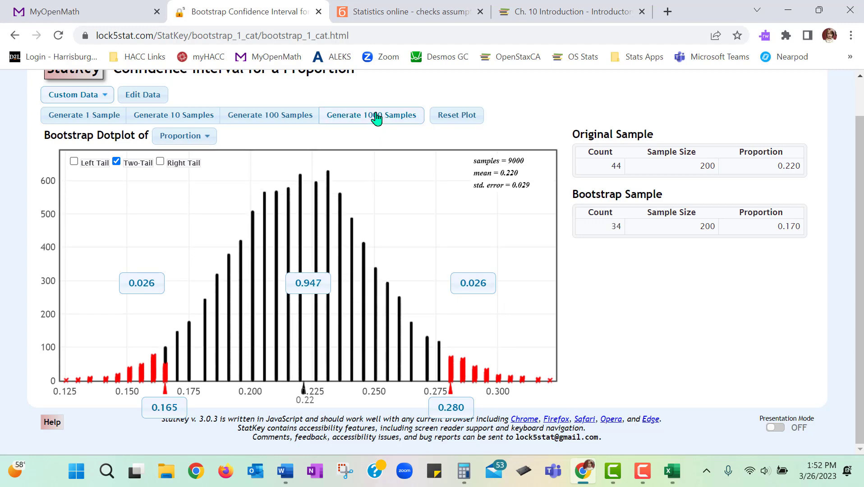
{"action": "left_click", "coordinate": [319, 285]}
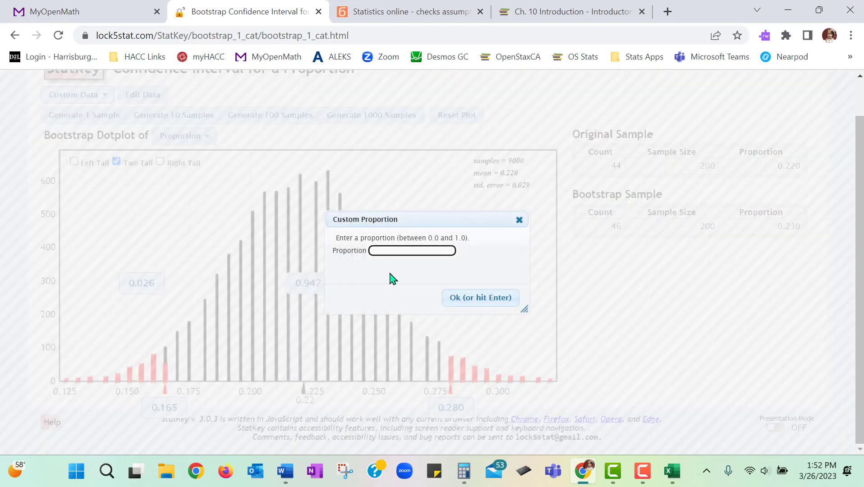
{"action": "type", "text": ".95"}
{"action": "key", "text": "Return"}
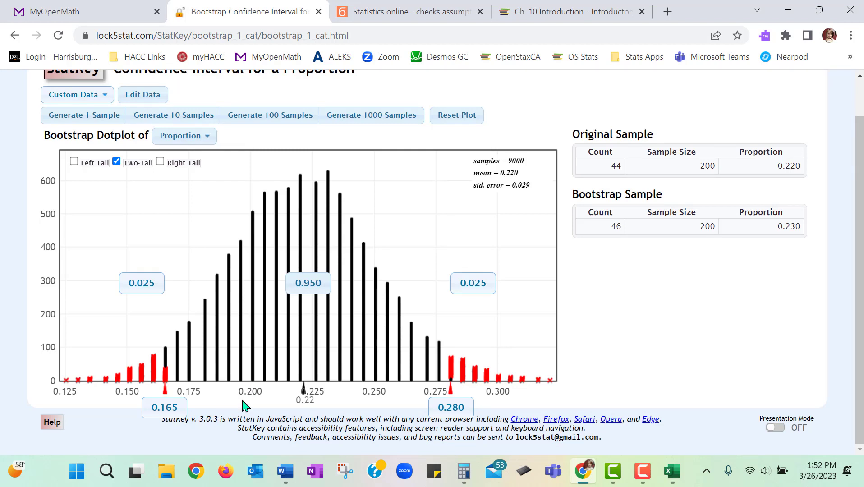
Return to the MyOpenMath question and change the part A confidence interval bounds to 0.165 and 0.28
{"action": "left_click", "coordinate": [79, 18]}
{"action": "scroll", "coordinate": [131, 284], "scroll_direction": "down", "scroll_amount": 2}
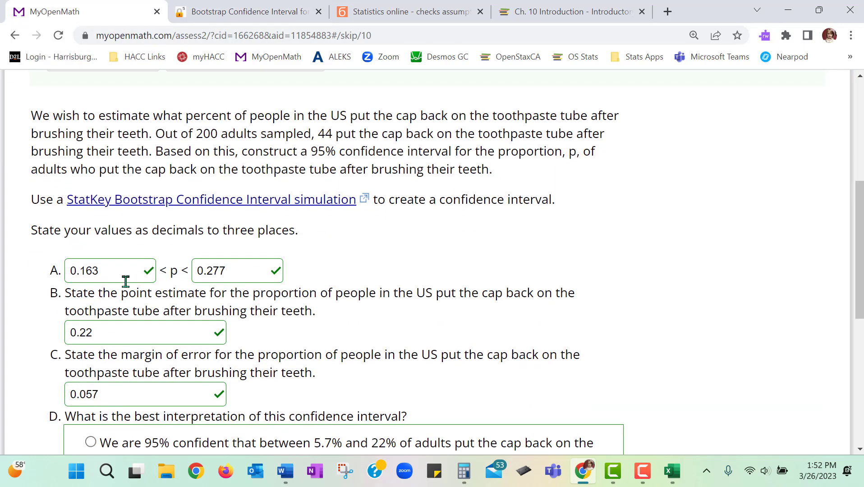
{"action": "left_click", "coordinate": [120, 272]}
{"action": "key", "text": "BackSpace"}
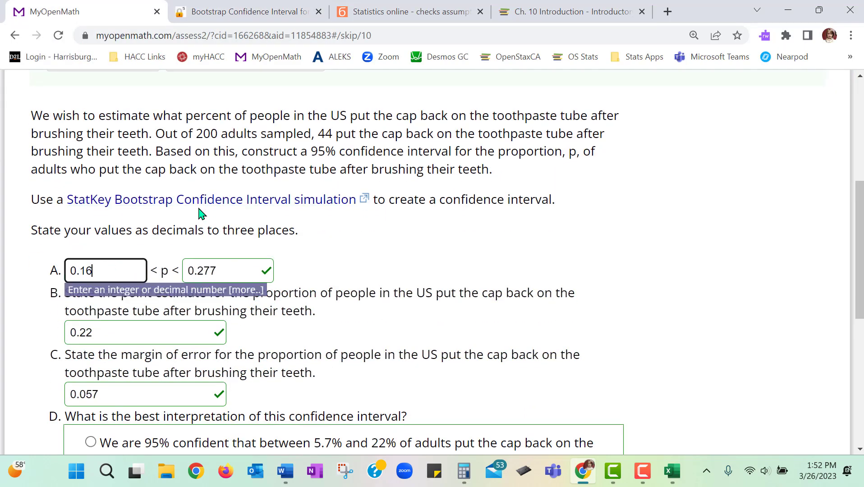
{"action": "type", "text": "5"}
{"action": "left_click", "coordinate": [231, 270]}
{"action": "key", "text": "BackSpace"}
{"action": "key", "text": "BackSpace"}
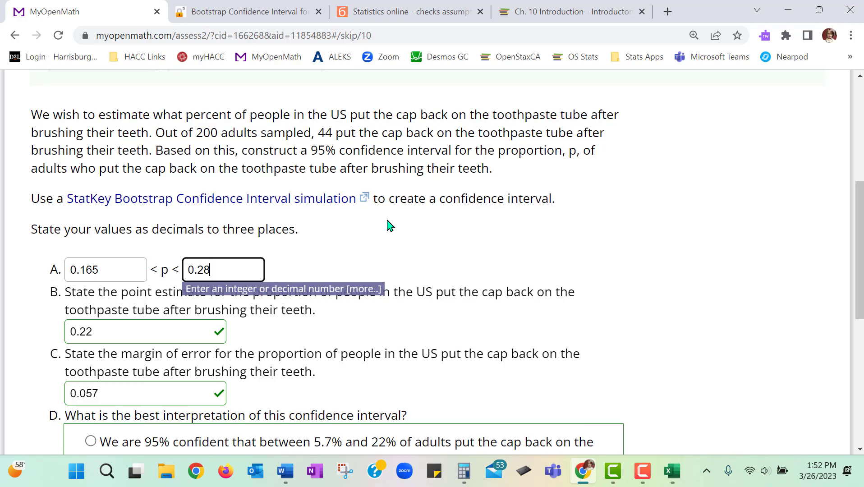
Submit the revised toothpaste-cap question and check the grading of its answers and the score
{"action": "scroll", "coordinate": [388, 225], "scroll_direction": "down", "scroll_amount": 5}
{"action": "left_click", "coordinate": [103, 347]}
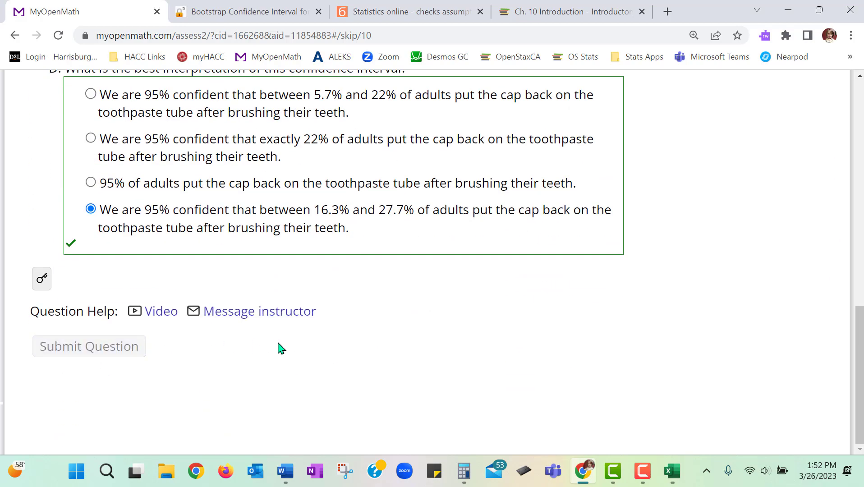
{"action": "scroll", "coordinate": [392, 342], "scroll_direction": "down", "scroll_amount": 3}
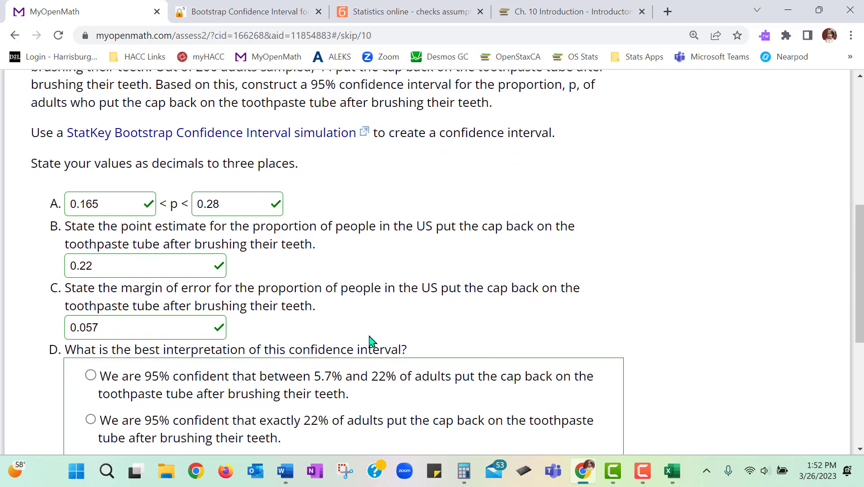
{"action": "scroll", "coordinate": [372, 341], "scroll_direction": "up", "scroll_amount": 6}
{"action": "scroll", "coordinate": [370, 342], "scroll_direction": "down", "scroll_amount": 1}
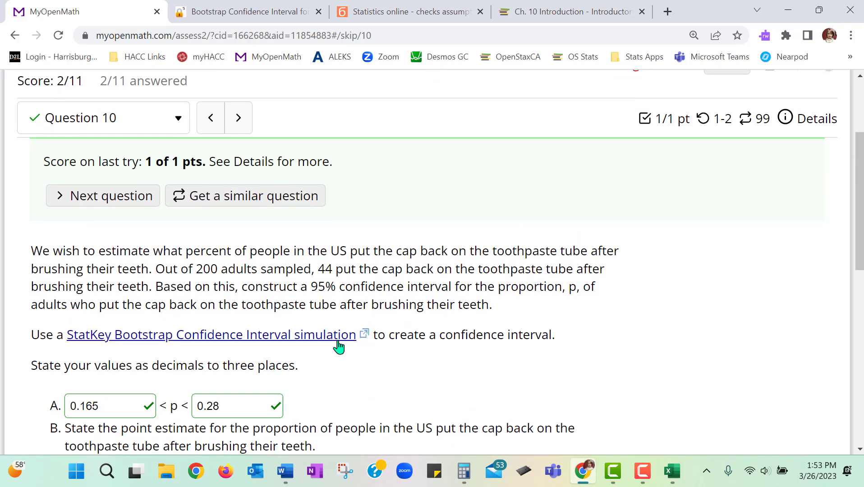
Switch back to StatKey and review the two-tail bootstrap dotplot for the proportion
{"action": "left_click", "coordinate": [262, 14]}
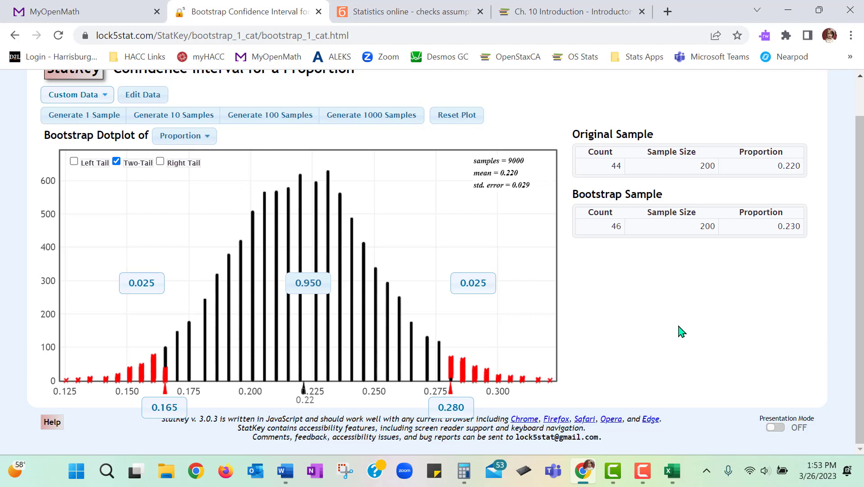
{"action": "scroll", "coordinate": [609, 352], "scroll_direction": "up", "scroll_amount": 1}
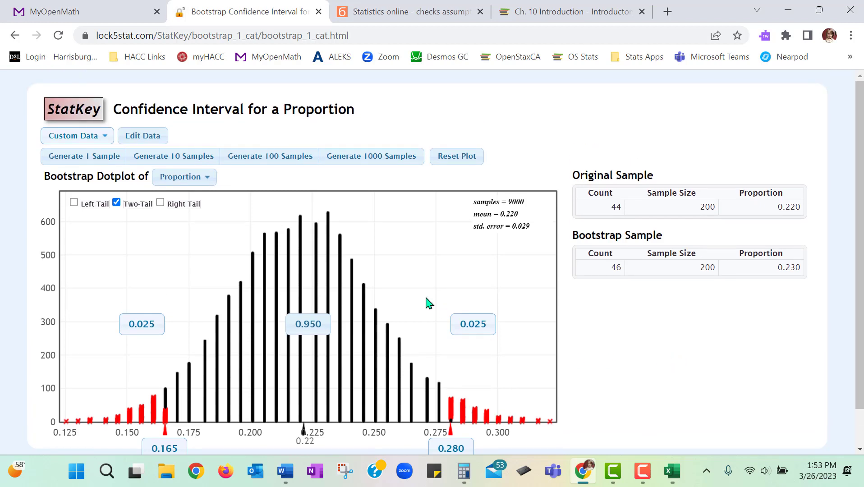